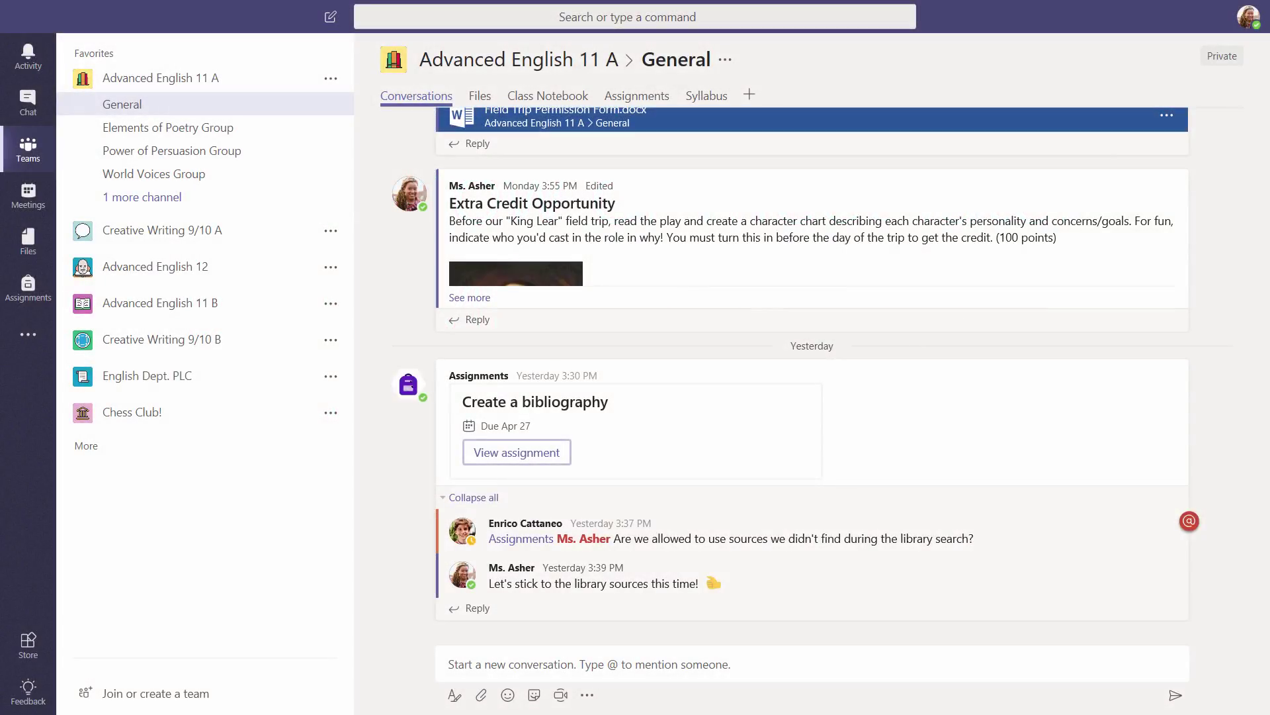
Show tomorrow's schedule in the meetings calendar and switch the calendar to the agenda view.
{"action": "left_click", "coordinate": [43, 212]}
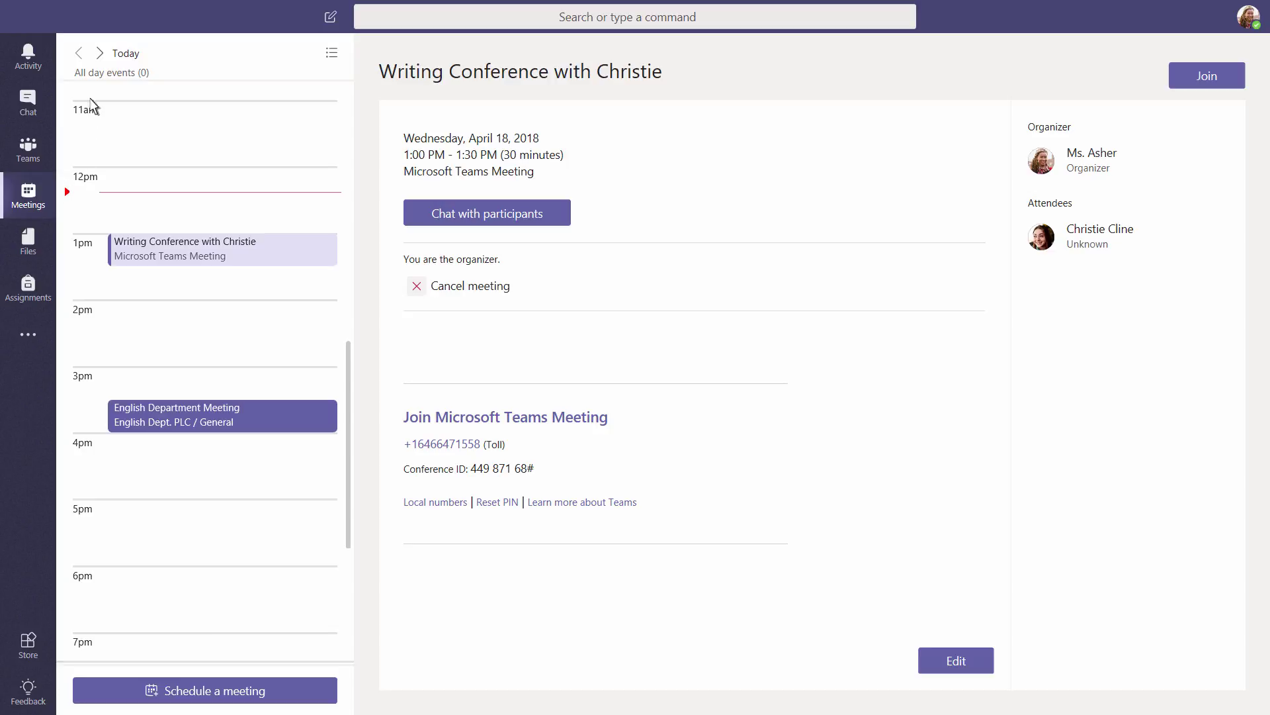
{"action": "left_click", "coordinate": [98, 55]}
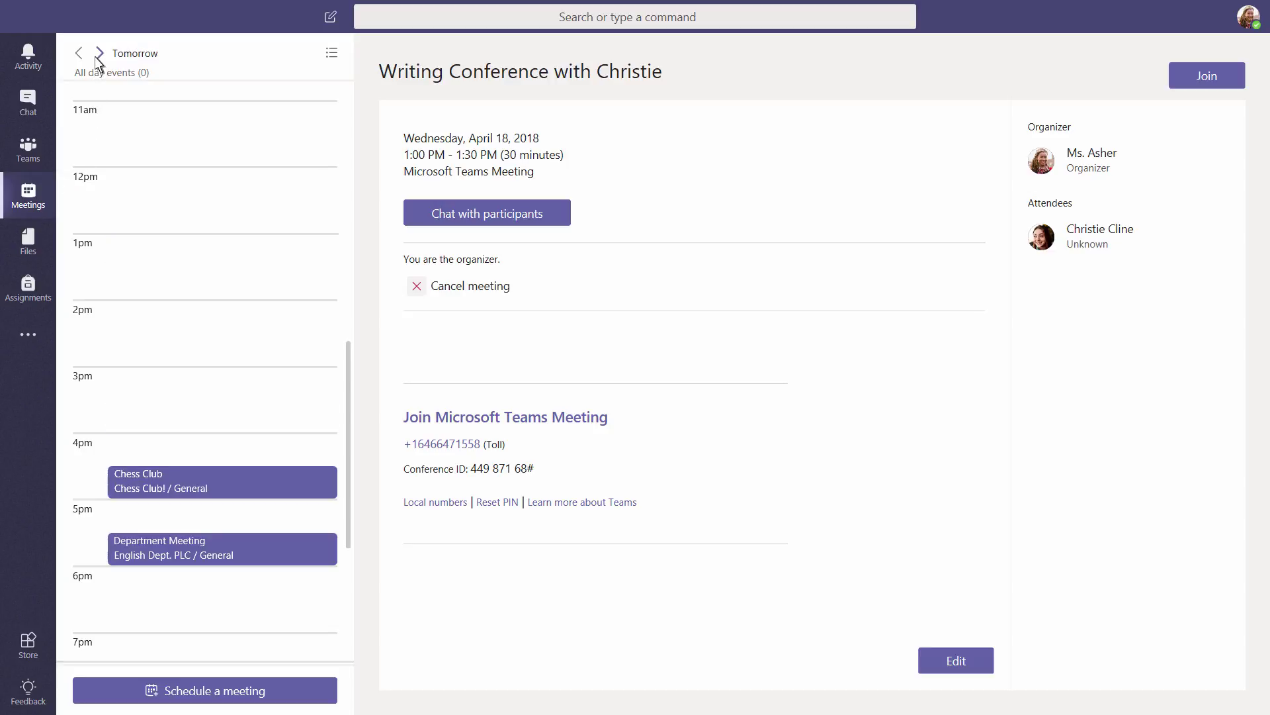
{"action": "left_click", "coordinate": [331, 54]}
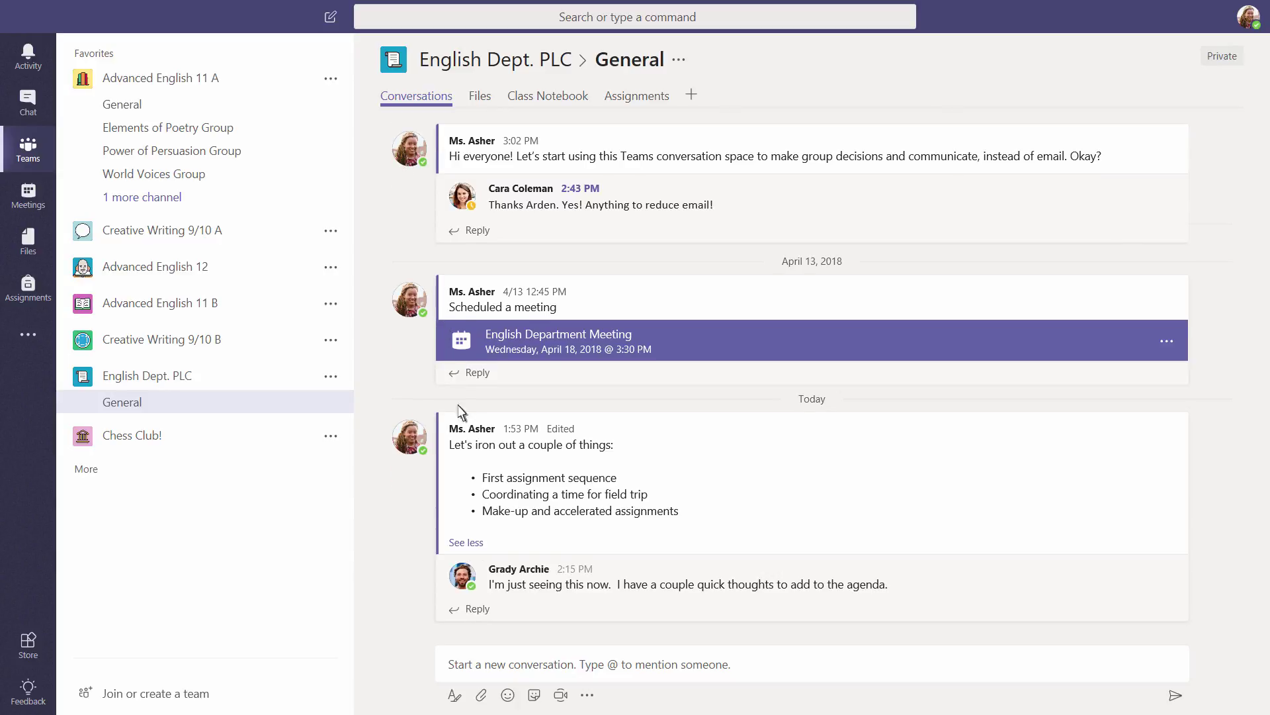
Reply "Let's chat now and discuss." to the agenda thread in the General channel of English Dept. PLC.
{"action": "left_click", "coordinate": [484, 611]}
{"action": "type", "text": "Let's chat now and discuss."}
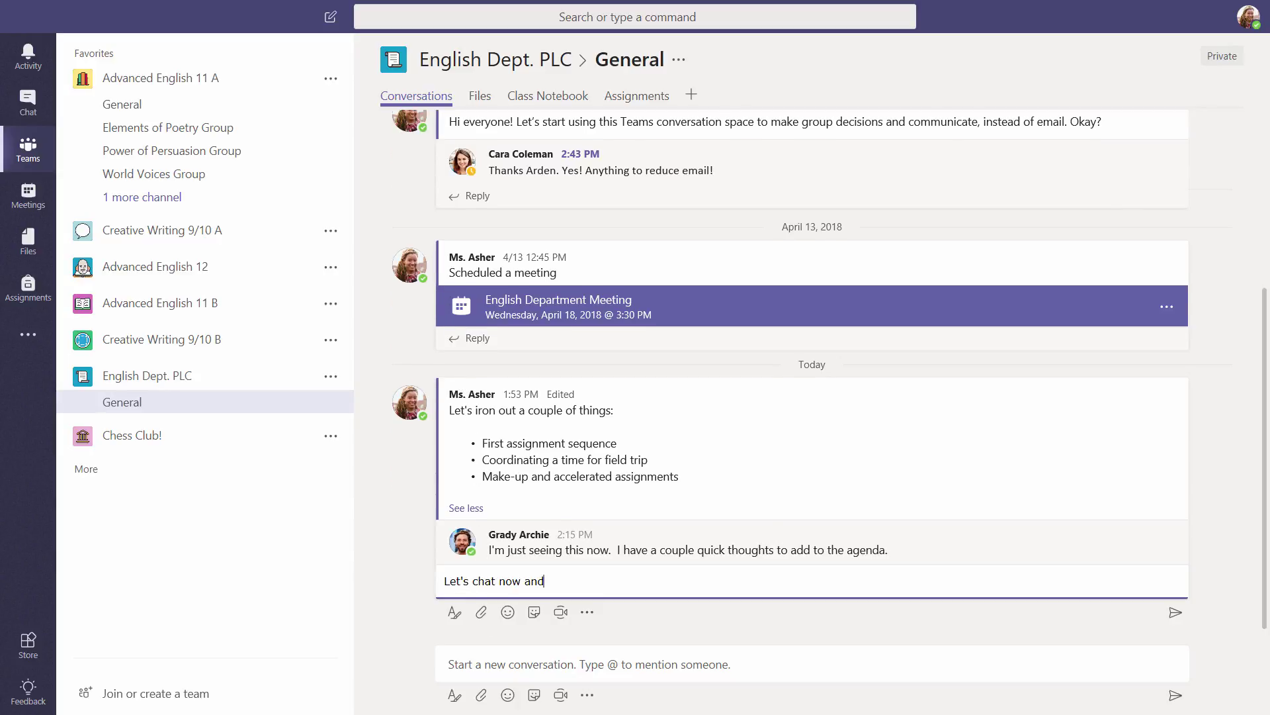
{"action": "left_click", "coordinate": [1172, 613]}
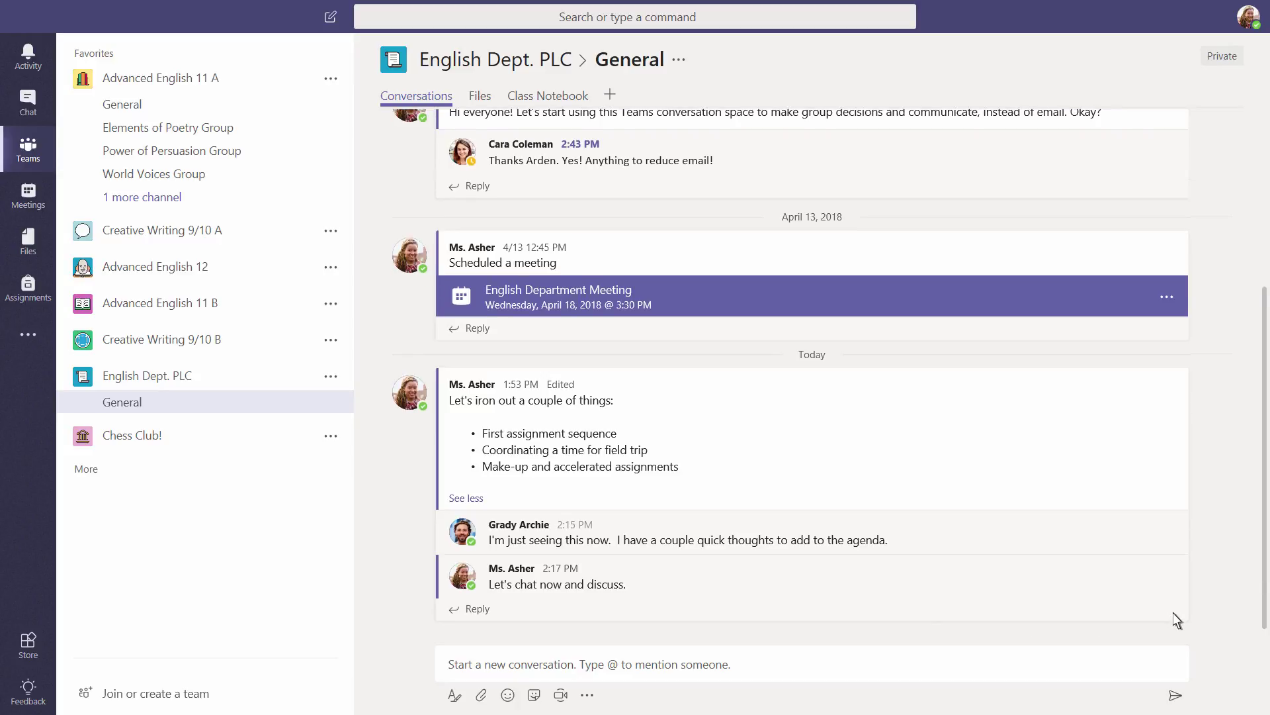
Start an instant meeting from the agenda thread with the subject "Review Agenda".
{"action": "left_click", "coordinate": [474, 608]}
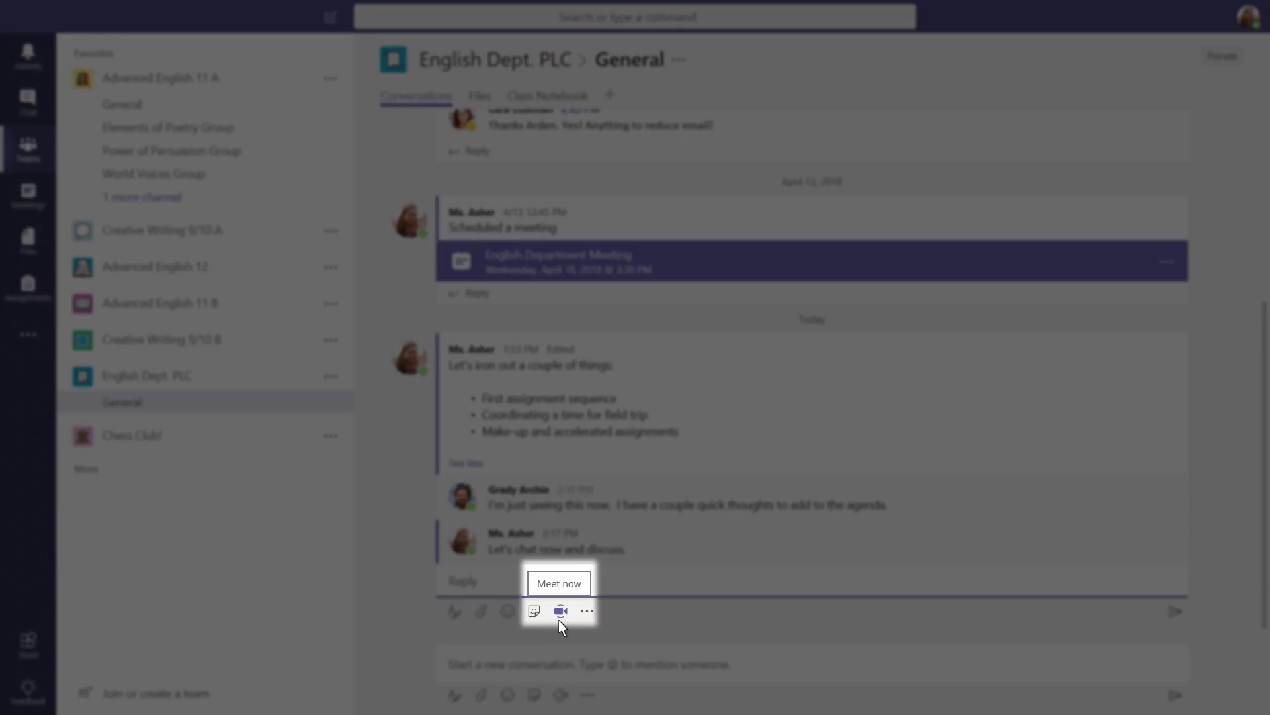
{"action": "left_click", "coordinate": [559, 617]}
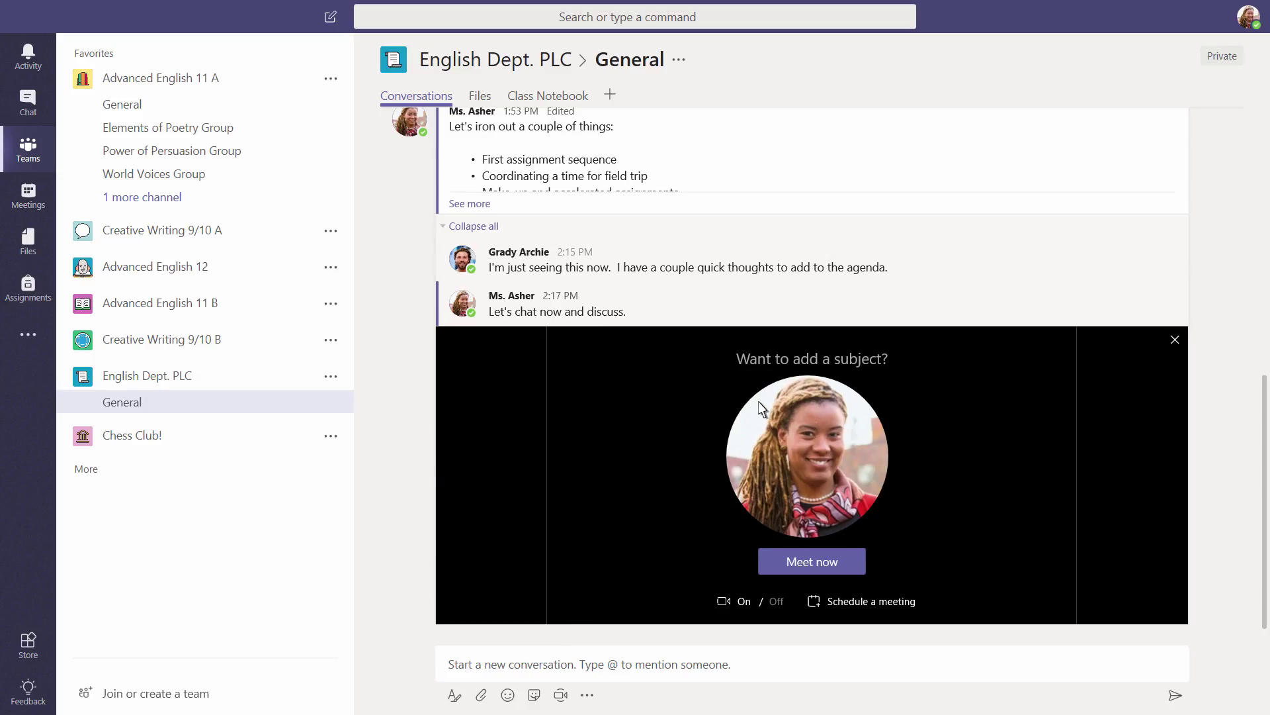
{"action": "left_click", "coordinate": [767, 366]}
{"action": "type", "text": "Review Agenda"}
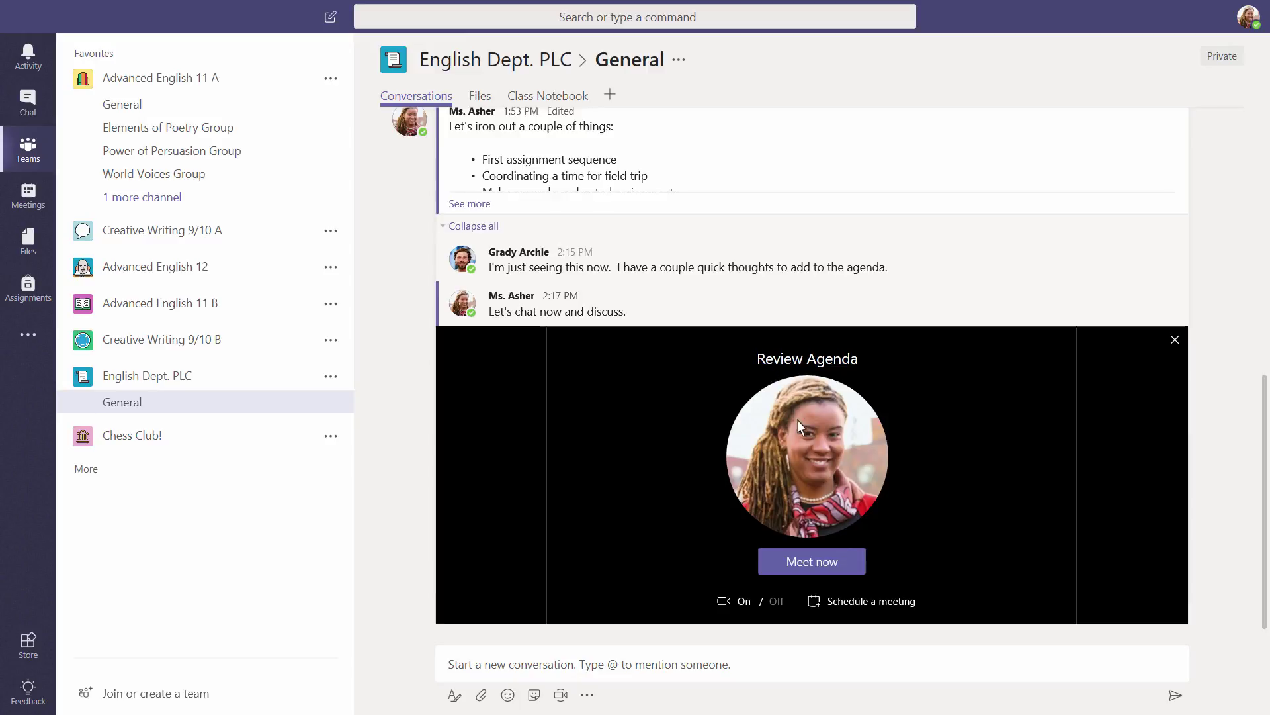
{"action": "left_click", "coordinate": [824, 567]}
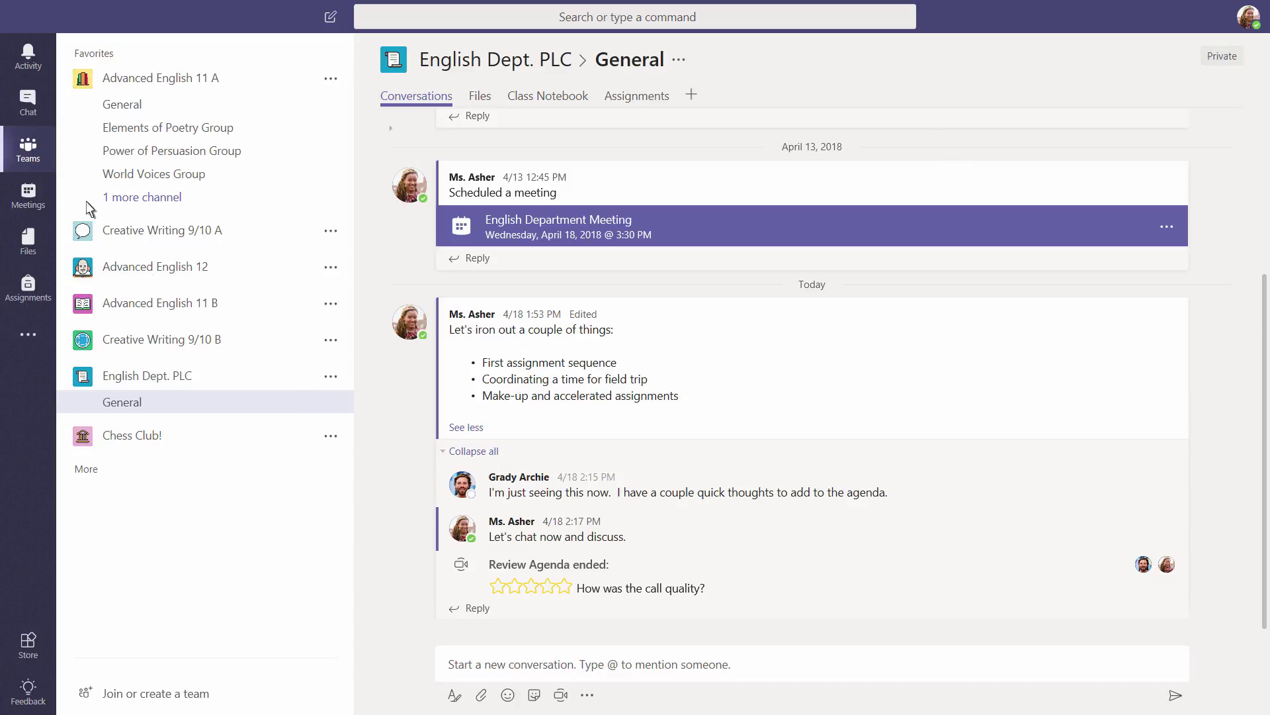
Start an audio call with the colleague in the most recent private chat.
{"action": "left_click", "coordinate": [30, 106]}
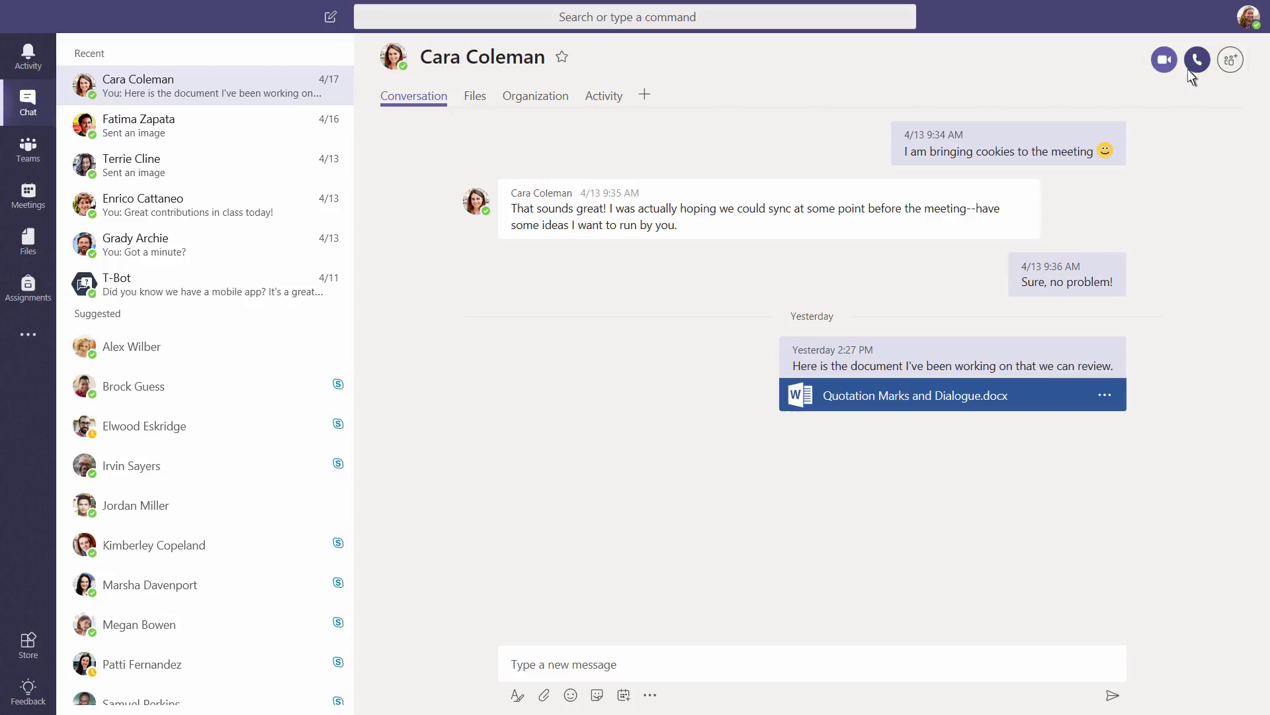
{"action": "left_click", "coordinate": [1199, 63]}
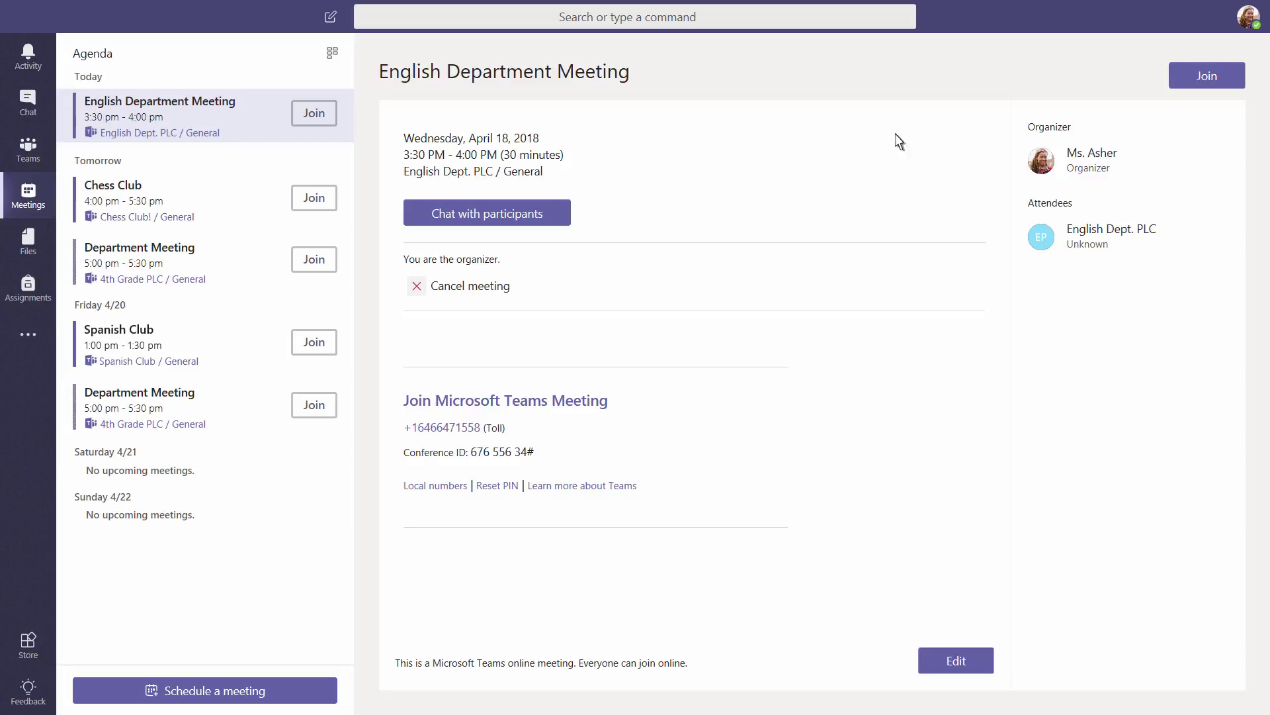
Create a new meeting titled "Language Arts Curriculum Planning Session".
{"action": "left_click", "coordinate": [265, 691]}
{"action": "type", "text": "Language Arts Curriculum Plann"}
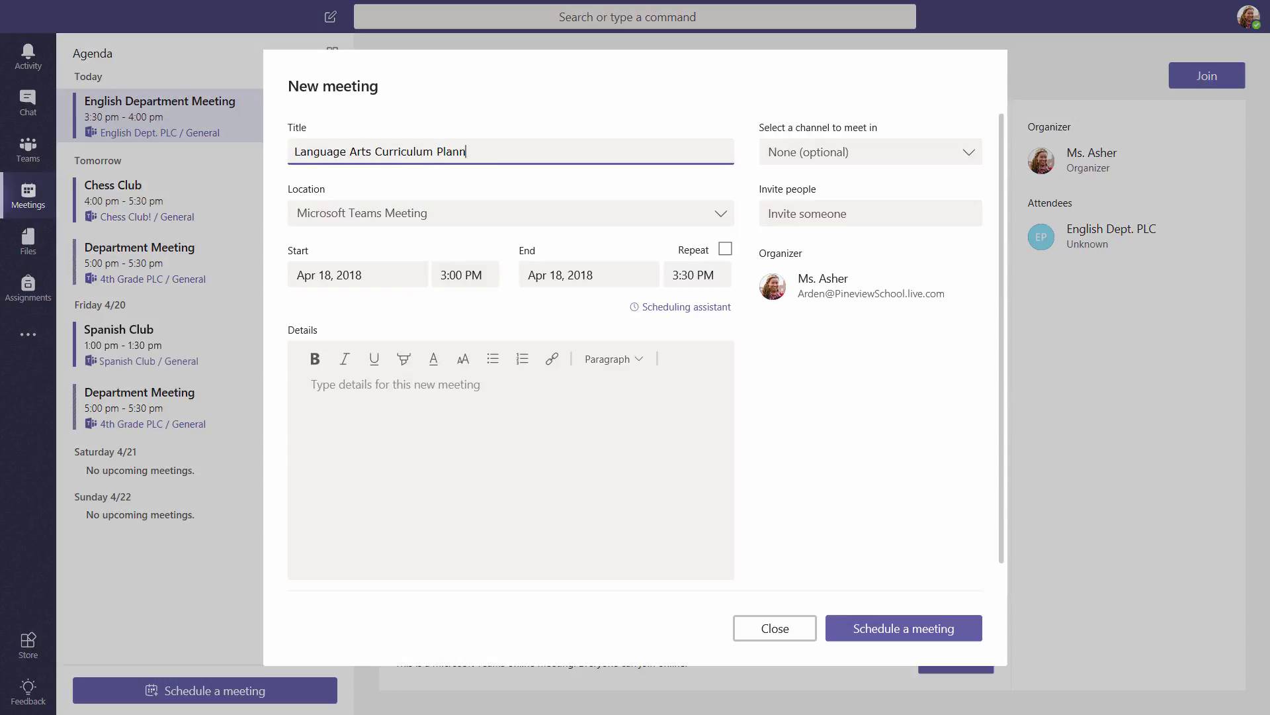
{"action": "type", "text": "ing Session"}
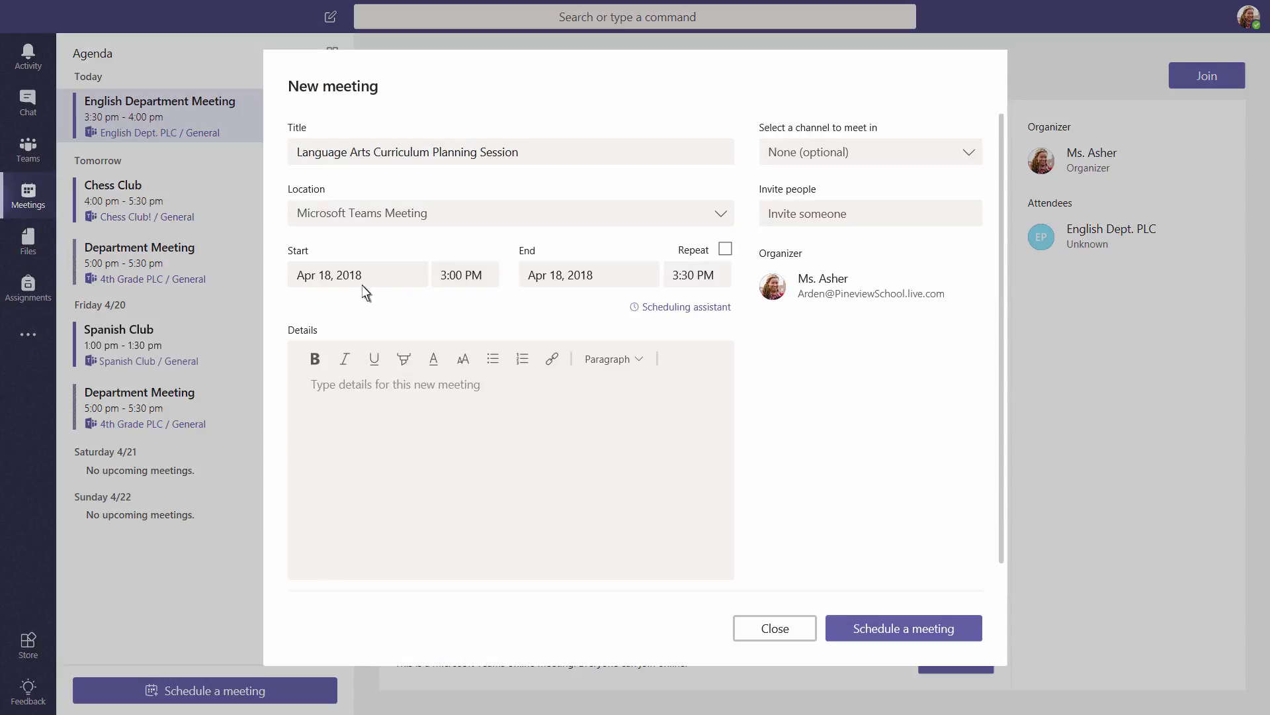
Set the new meeting's start to Apr 26, 2018 at 4:00 PM.
{"action": "left_click", "coordinate": [365, 292]}
{"action": "left_click", "coordinate": [451, 435]}
{"action": "left_click", "coordinate": [465, 278]}
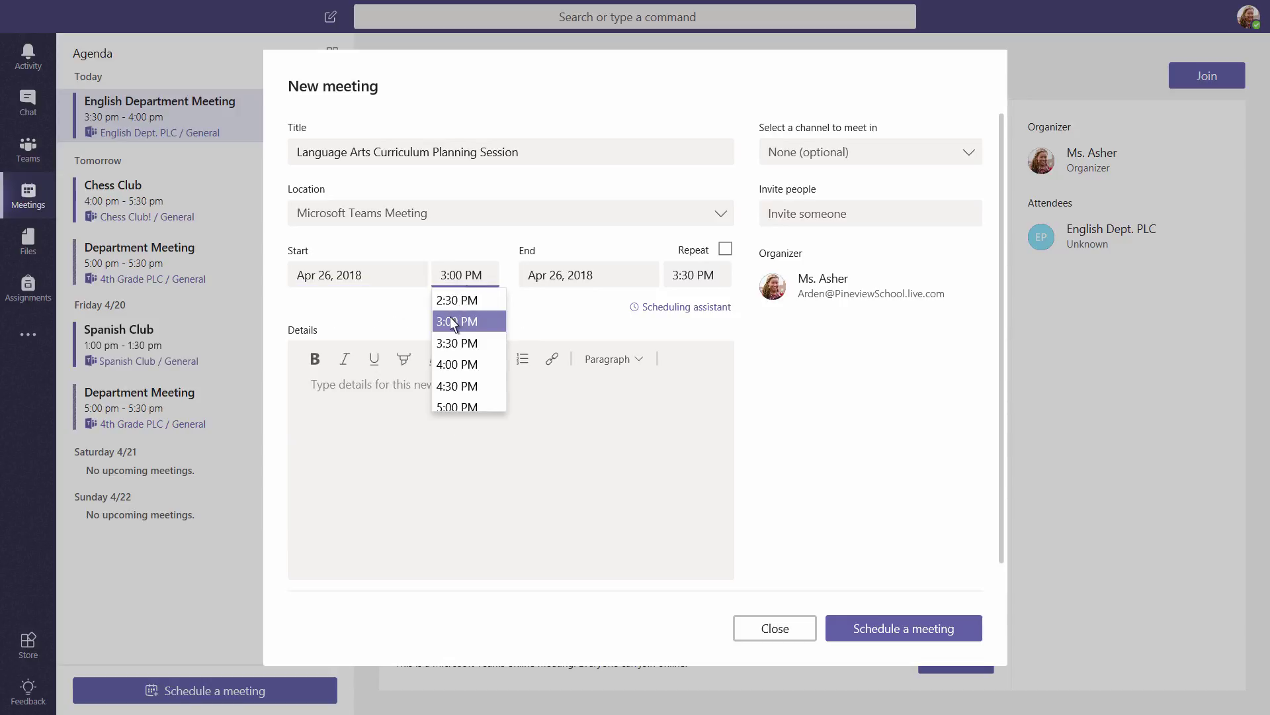
{"action": "left_click", "coordinate": [442, 364]}
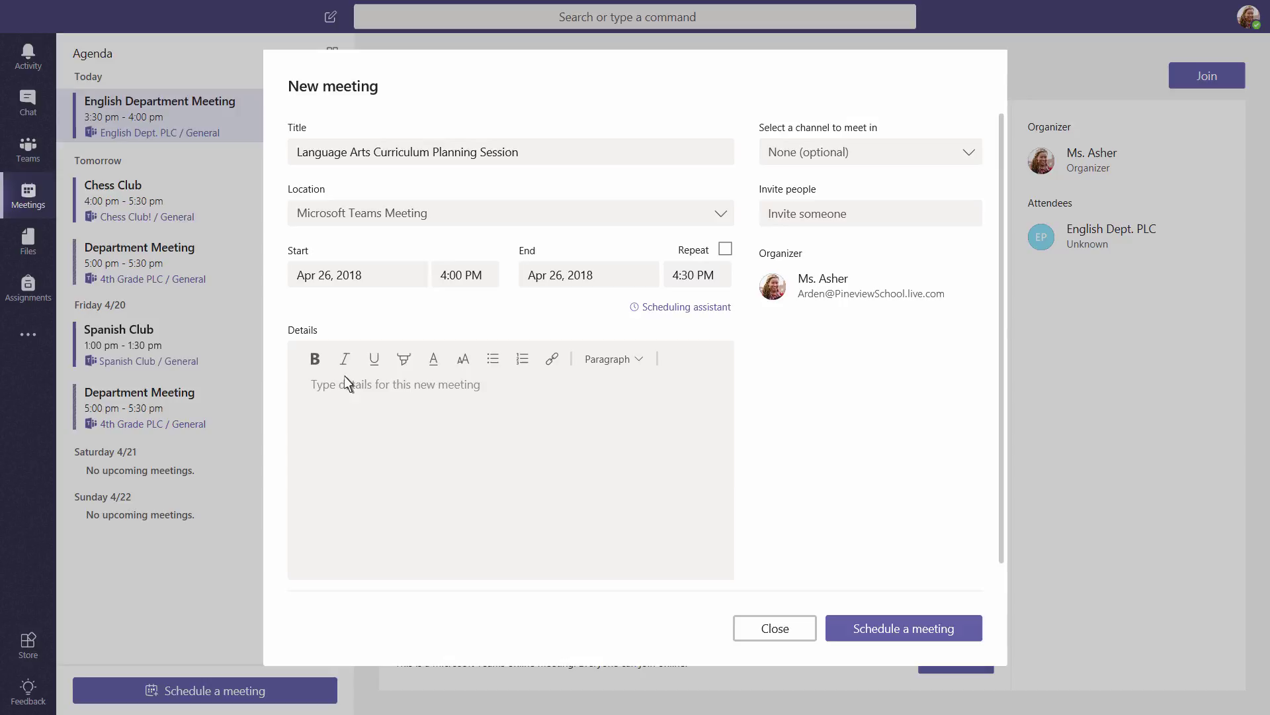
Enter the meeting details "We'll use this time to review the proposed curriculum and lesson plans for next semester.".
{"action": "left_click", "coordinate": [327, 384]}
{"action": "type", "text": "We'll use this tim"}
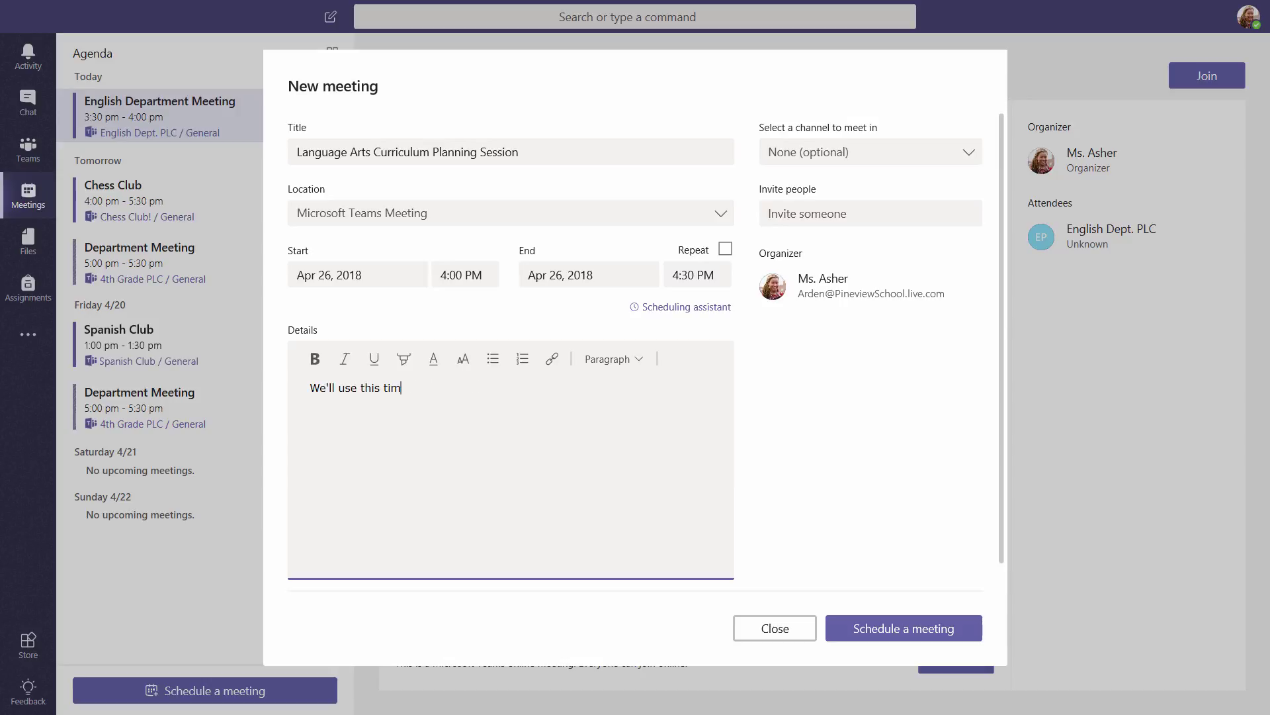
{"action": "type", "text": "e... to review the proposed curriculum and lesson plans for next semester."}
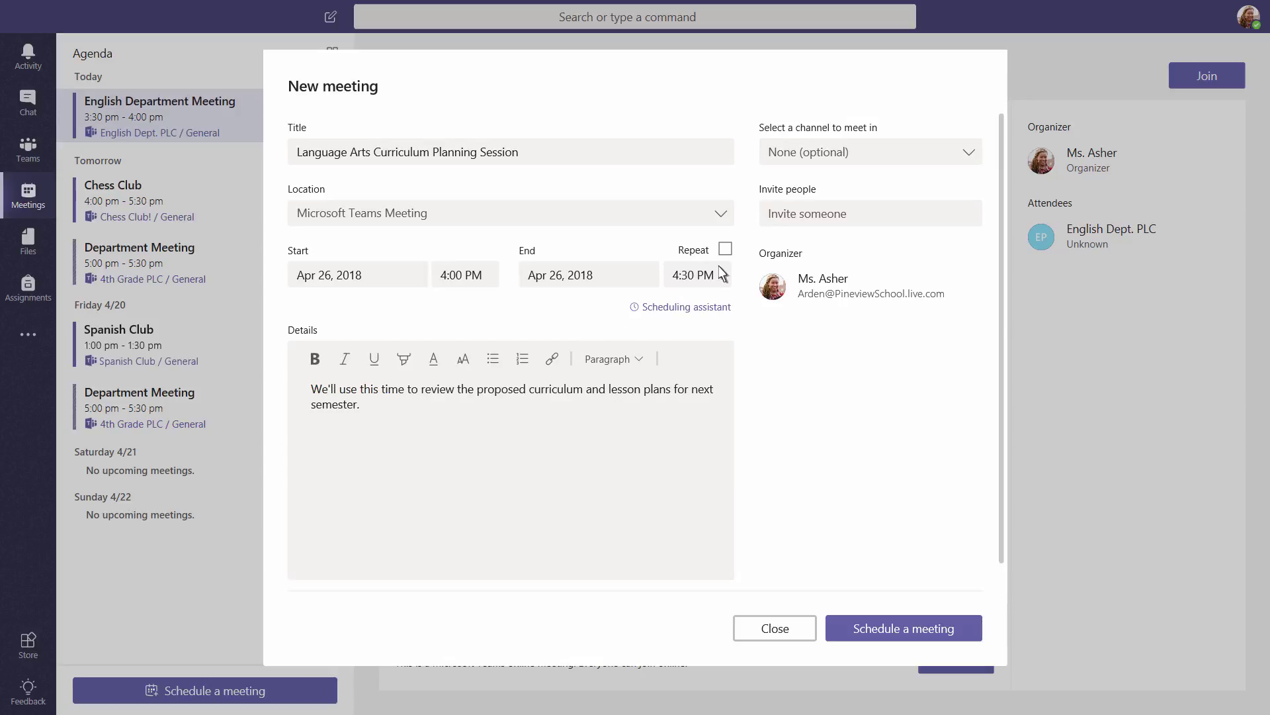
Invite the teacher colleague as an attendee of the planning session and check the available meeting locations.
{"action": "left_click", "coordinate": [773, 222]}
{"action": "type", "text": "Cara"}
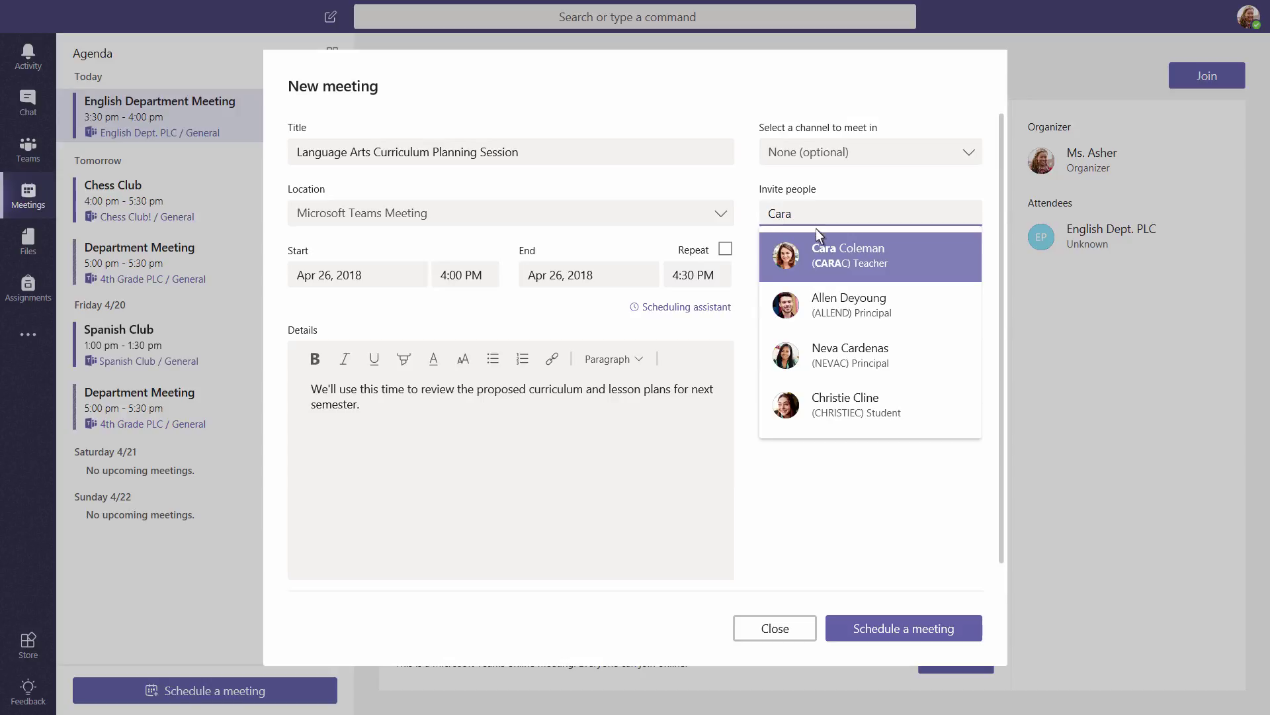
{"action": "left_click", "coordinate": [843, 254]}
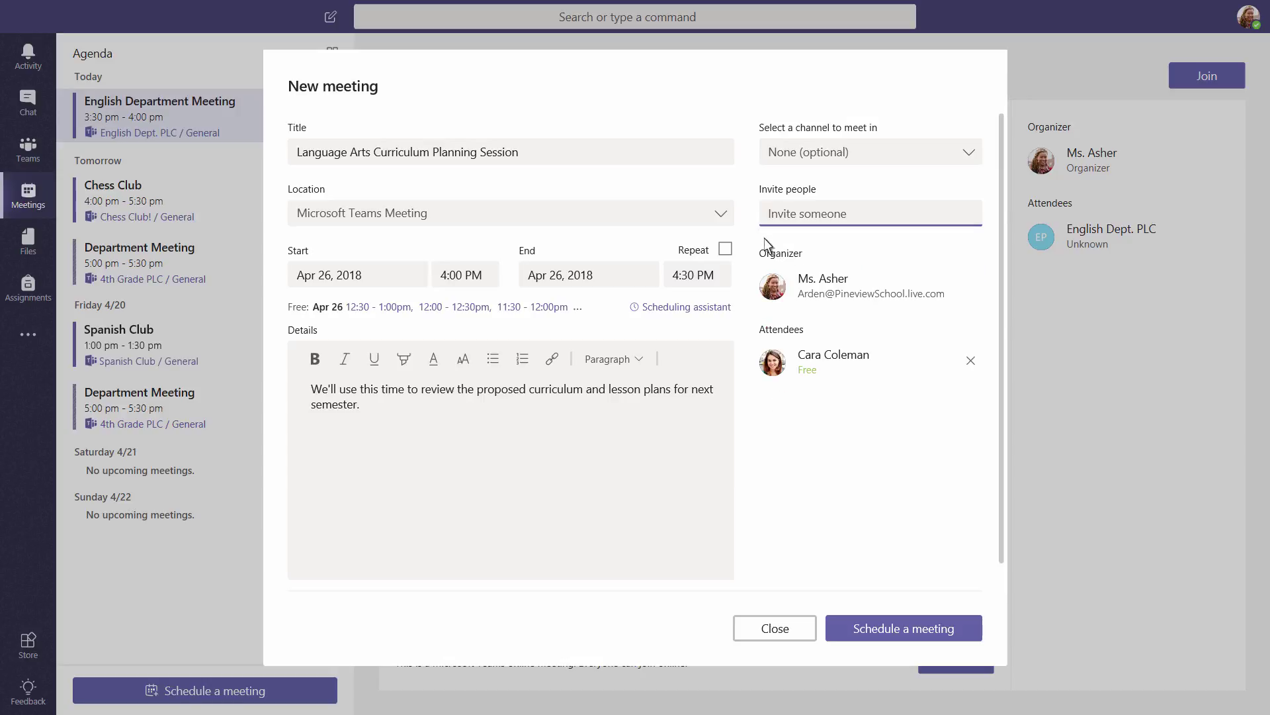
{"action": "left_click", "coordinate": [723, 215]}
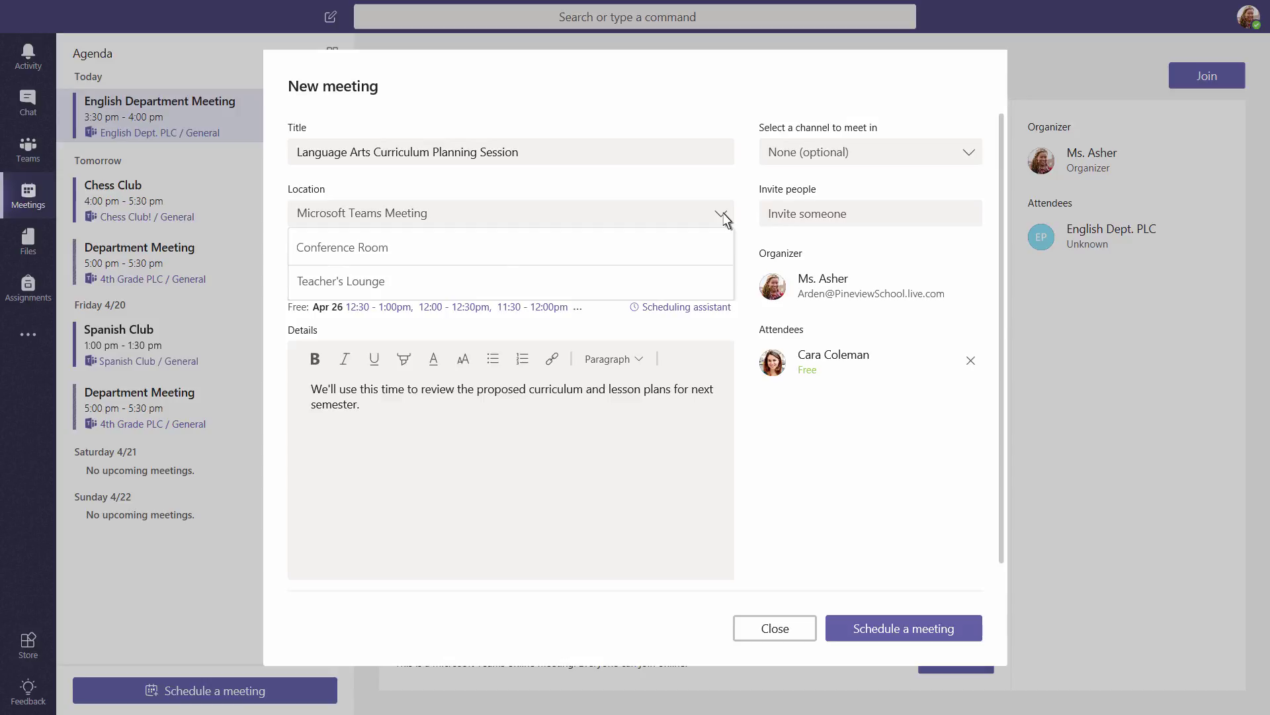
{"action": "left_click", "coordinate": [723, 216]}
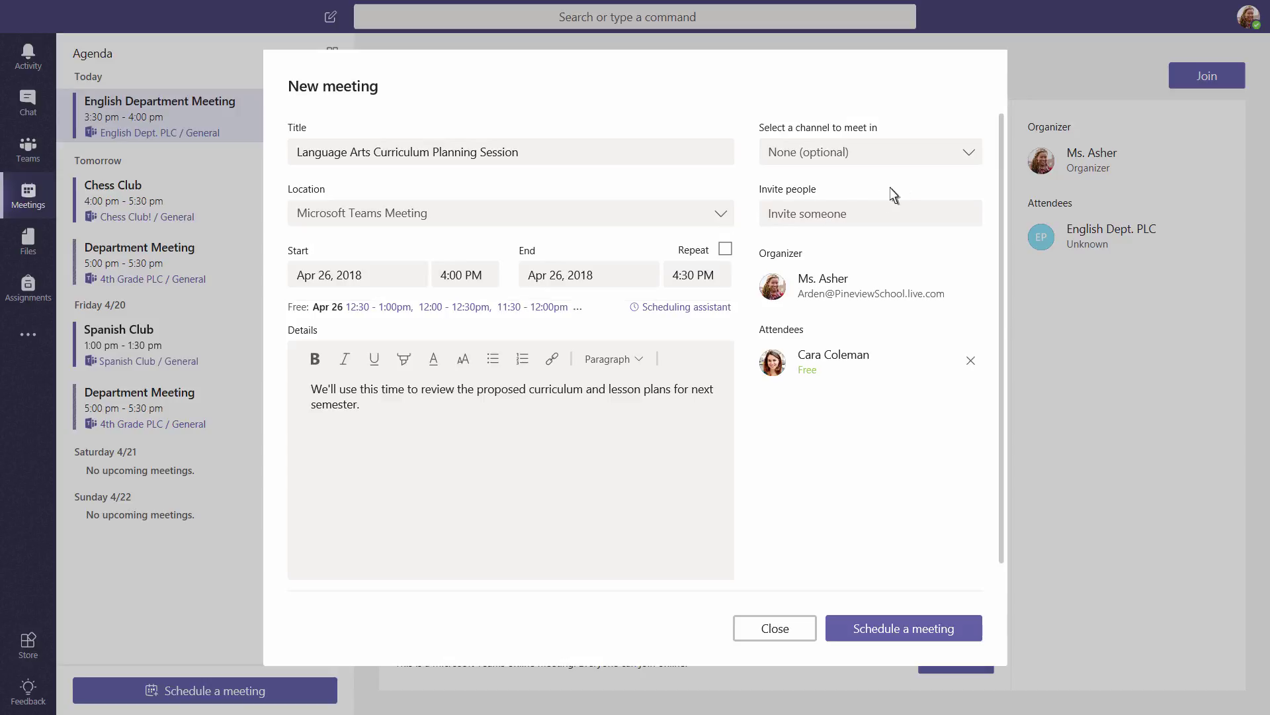
Schedule the planning session in the General channel of English Dept. PLC and open its post in the channel.
{"action": "left_click", "coordinate": [970, 156]}
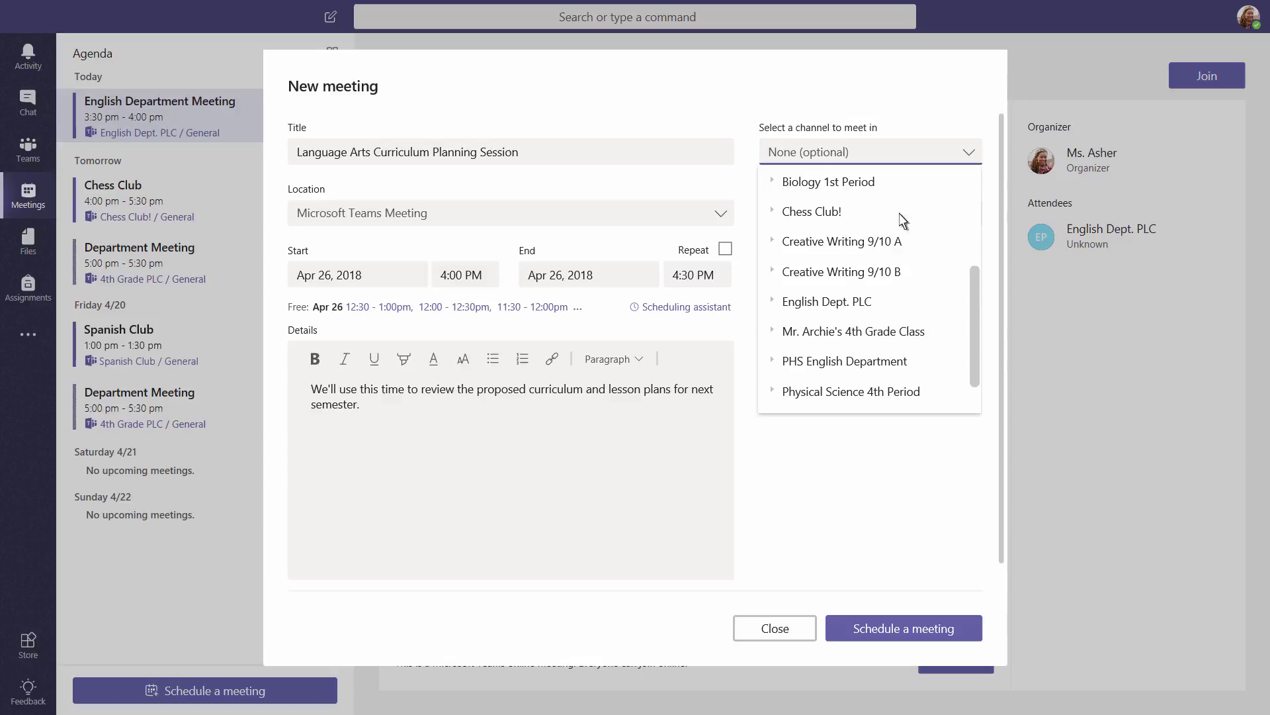
{"action": "left_click", "coordinate": [871, 303]}
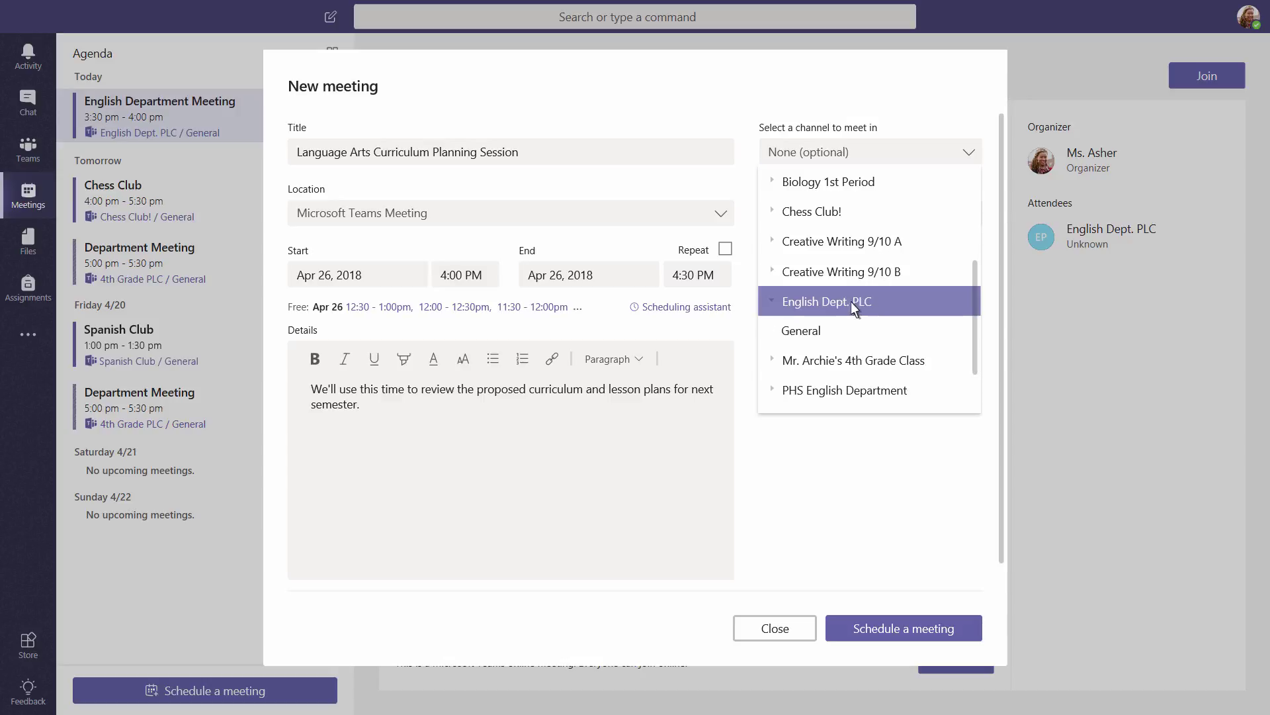
{"action": "left_click", "coordinate": [816, 331]}
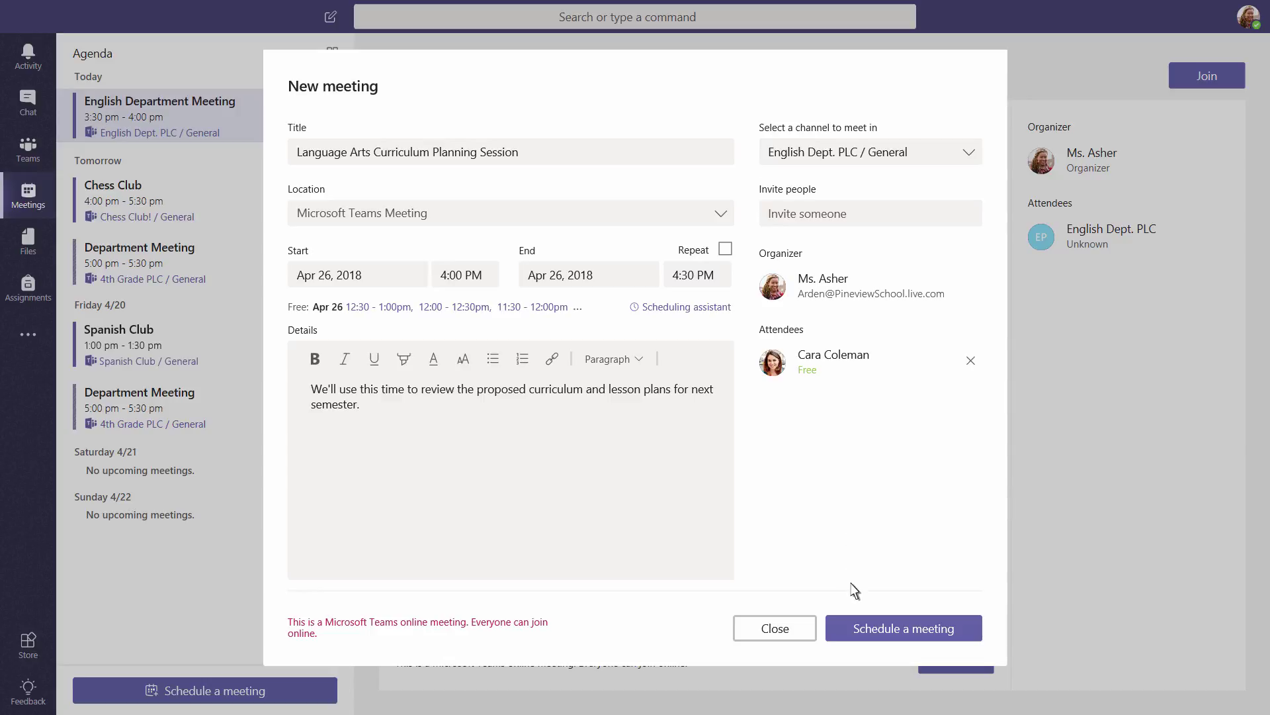
{"action": "left_click", "coordinate": [853, 626]}
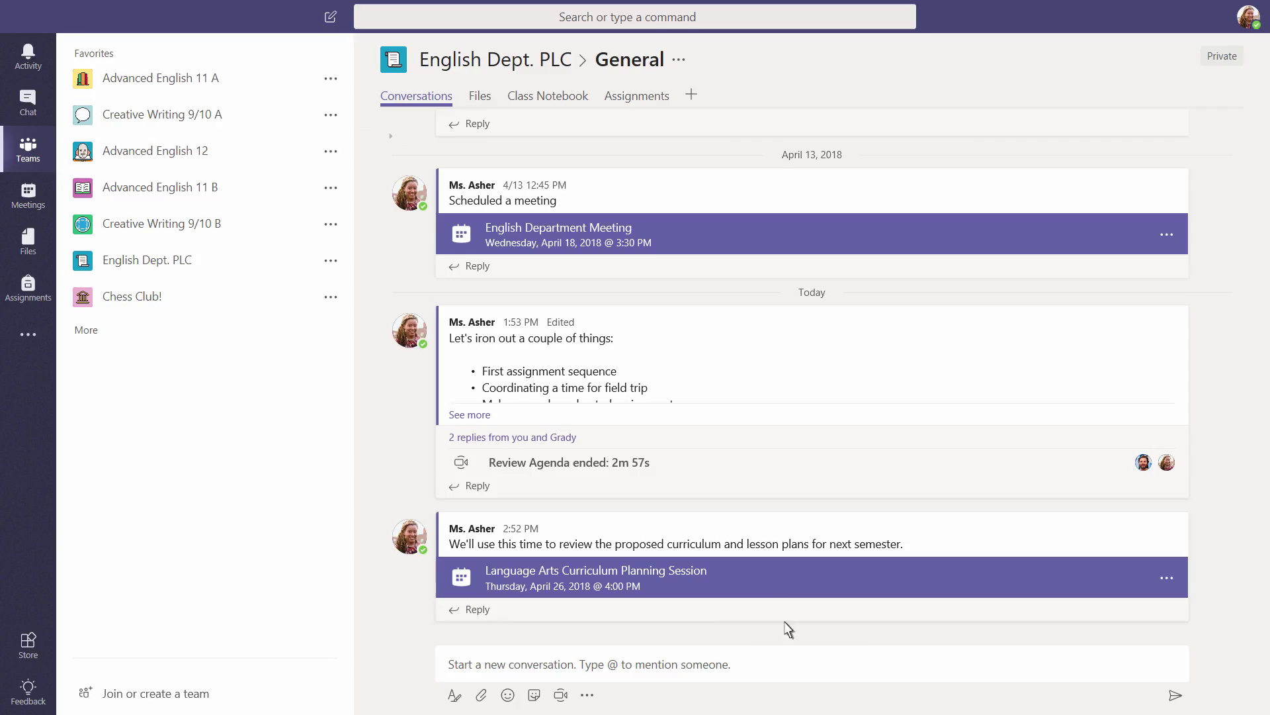
{"action": "left_click", "coordinate": [644, 587]}
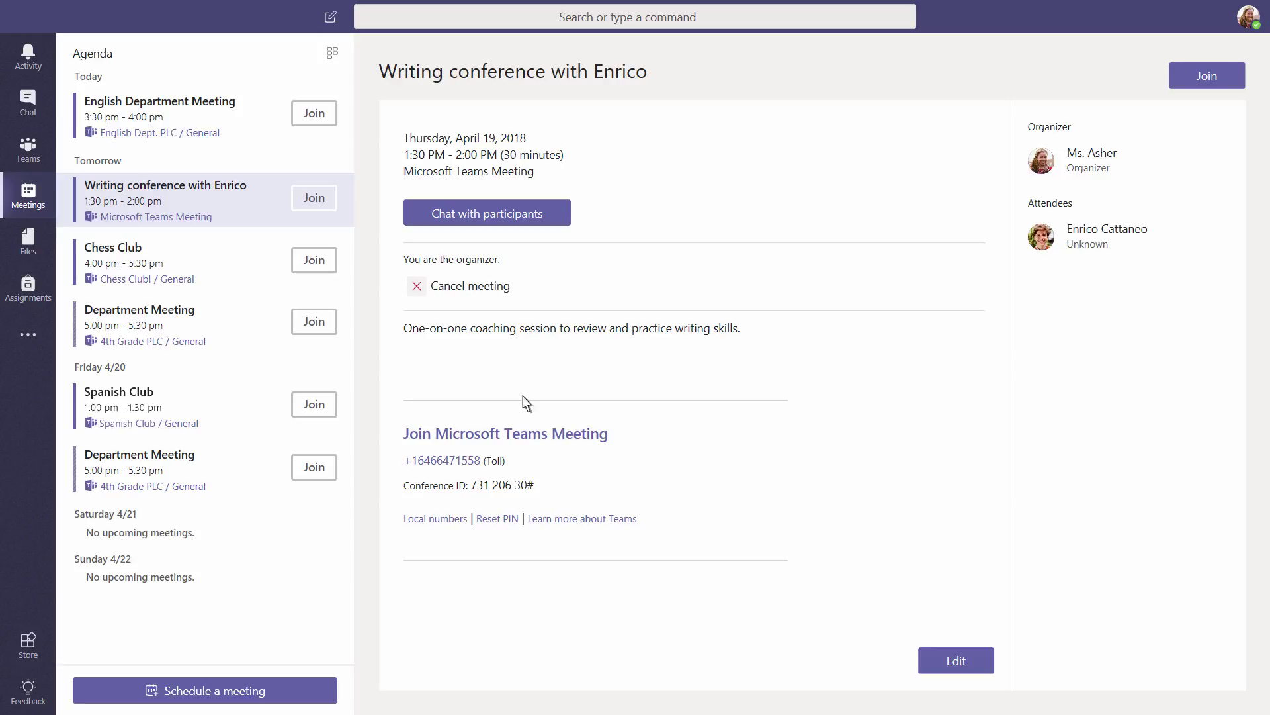
Draft a chat message to the writing conference's student, sharing essay notes before tomorrow's meeting as a good jumping off point for discussion.
{"action": "left_click", "coordinate": [485, 223]}
{"action": "type", "text": "Hi Enric"}
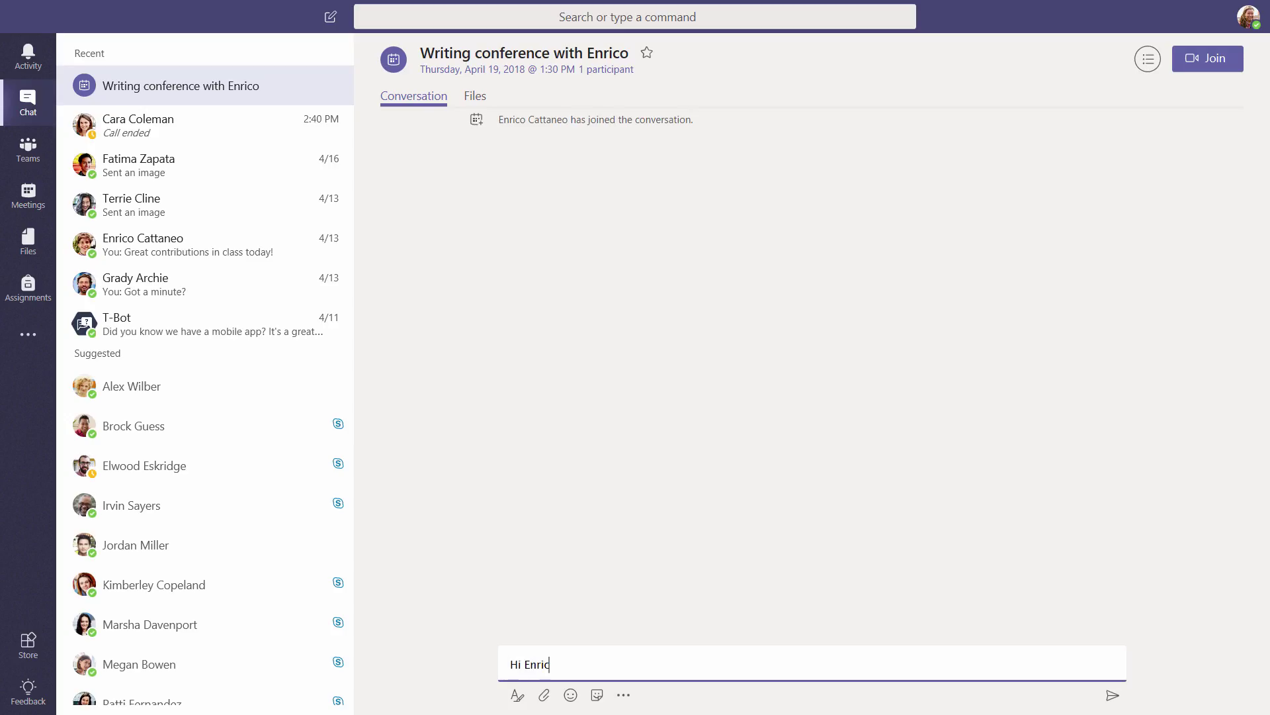
{"action": "type", "text": "o.  I wanted to share my essay notes with you before our meeting tomorrow.  That should give us a good jumping off point for discussion."}
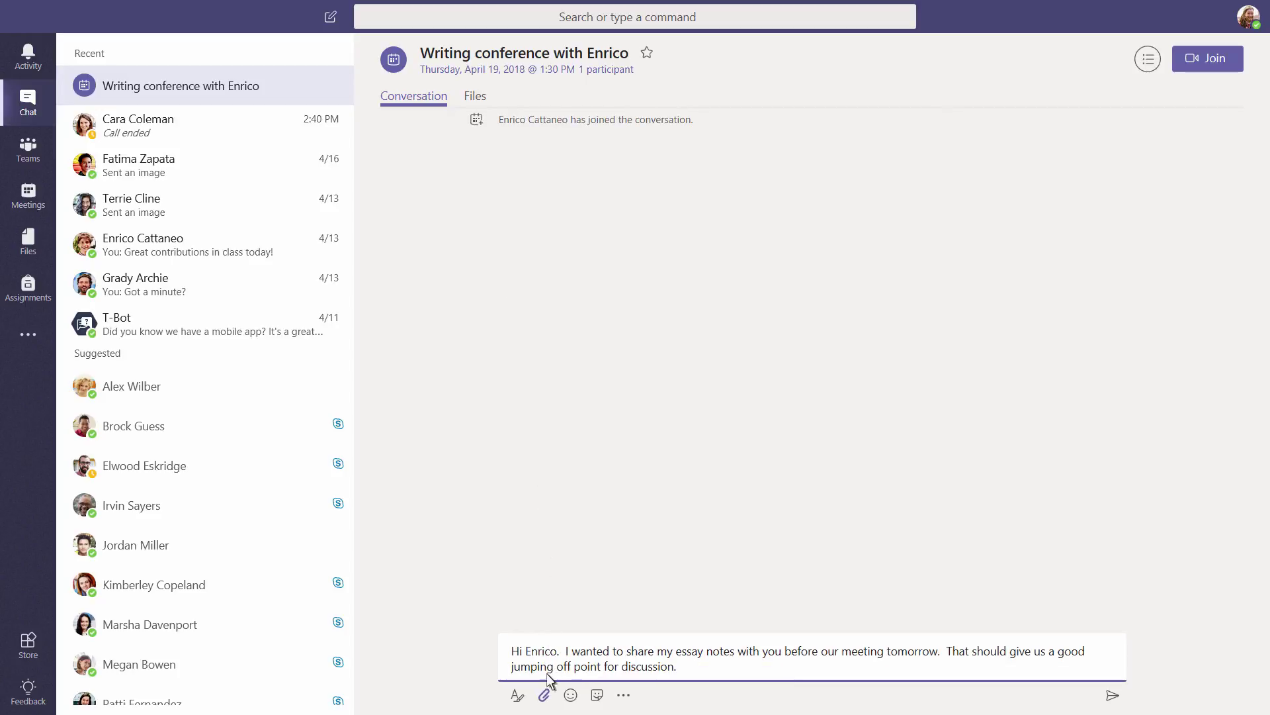
Attach Working Group Notes.docx from the cloud documents to the drafted message and send it.
{"action": "left_click", "coordinate": [544, 695]}
{"action": "left_click", "coordinate": [517, 633]}
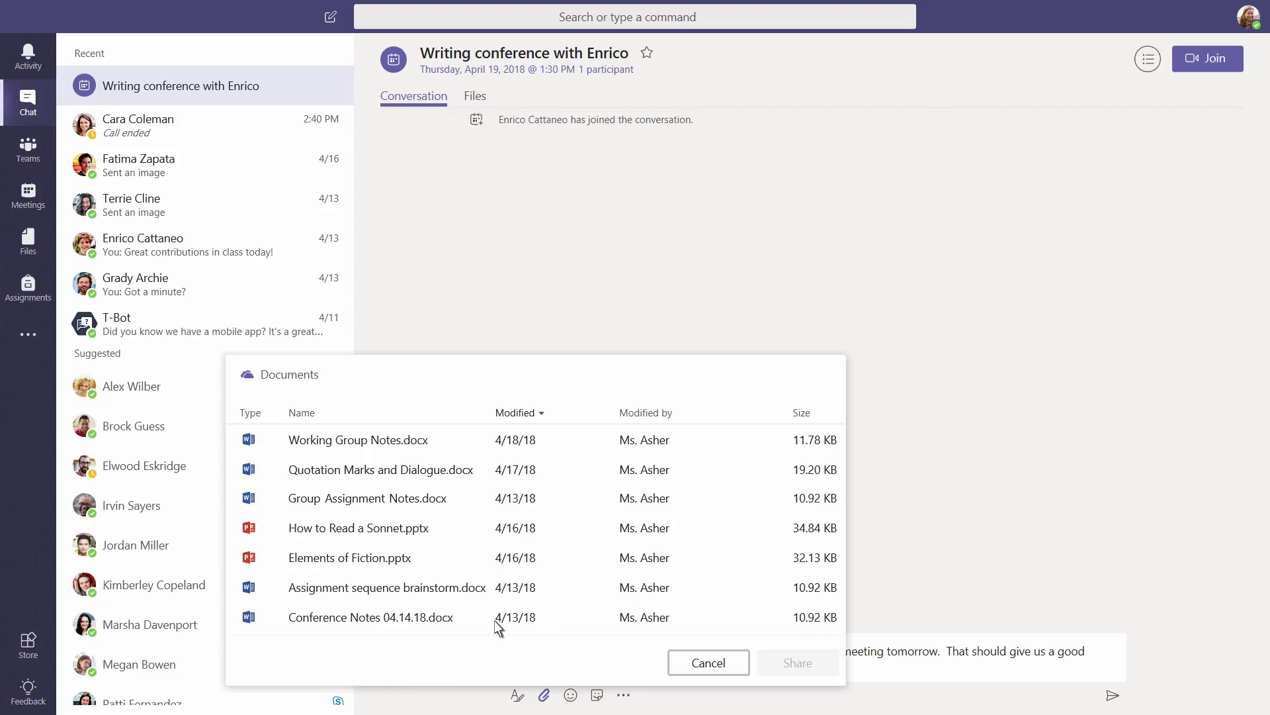
{"action": "left_click", "coordinate": [423, 445]}
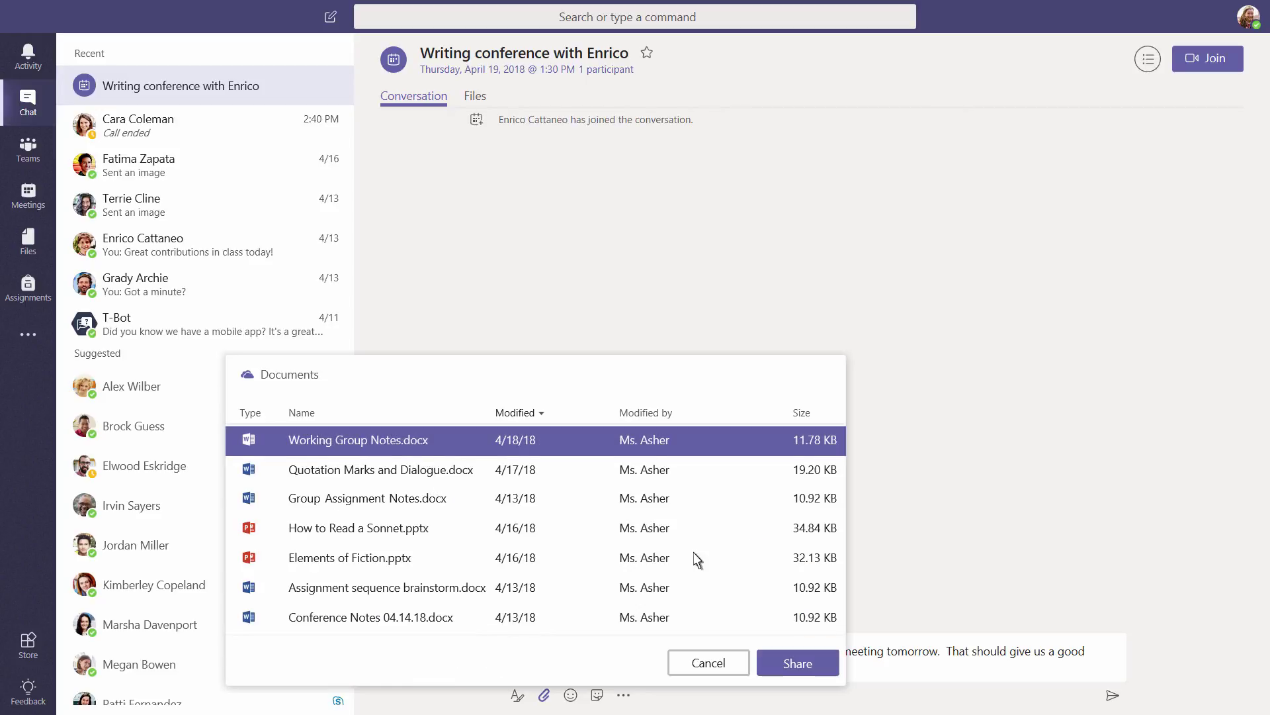
{"action": "left_click", "coordinate": [786, 661]}
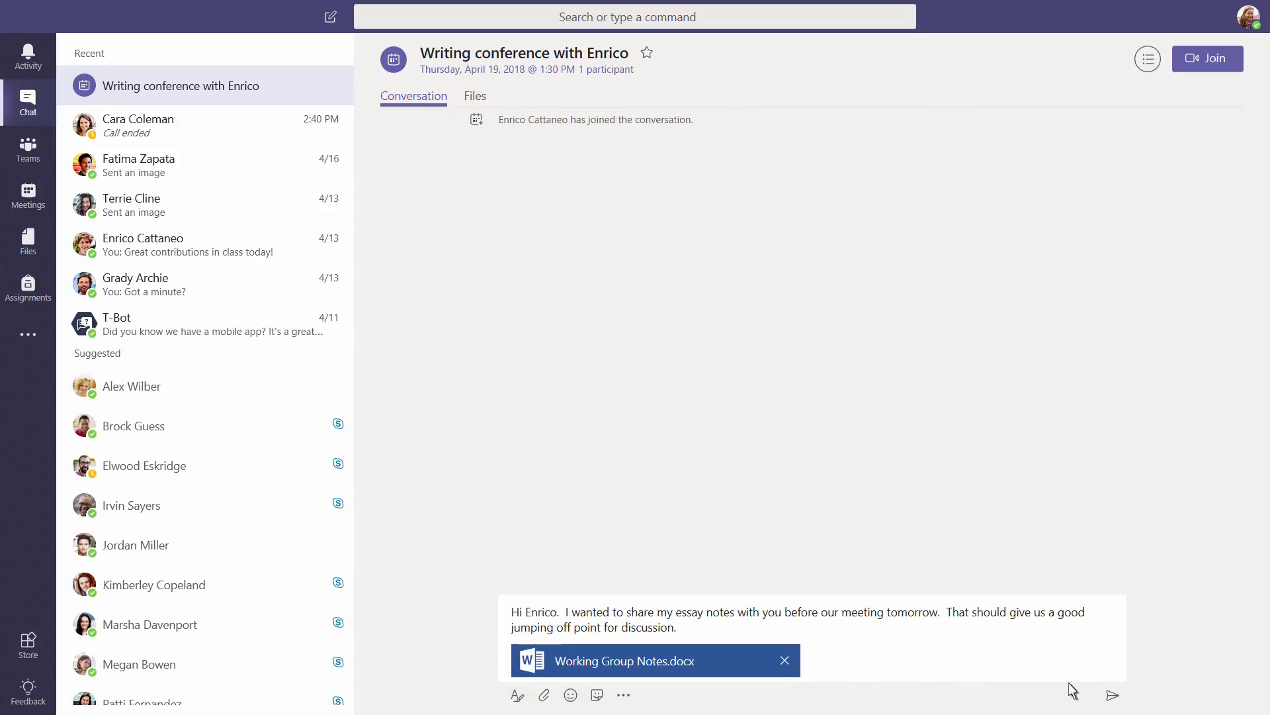
{"action": "left_click", "coordinate": [1113, 696]}
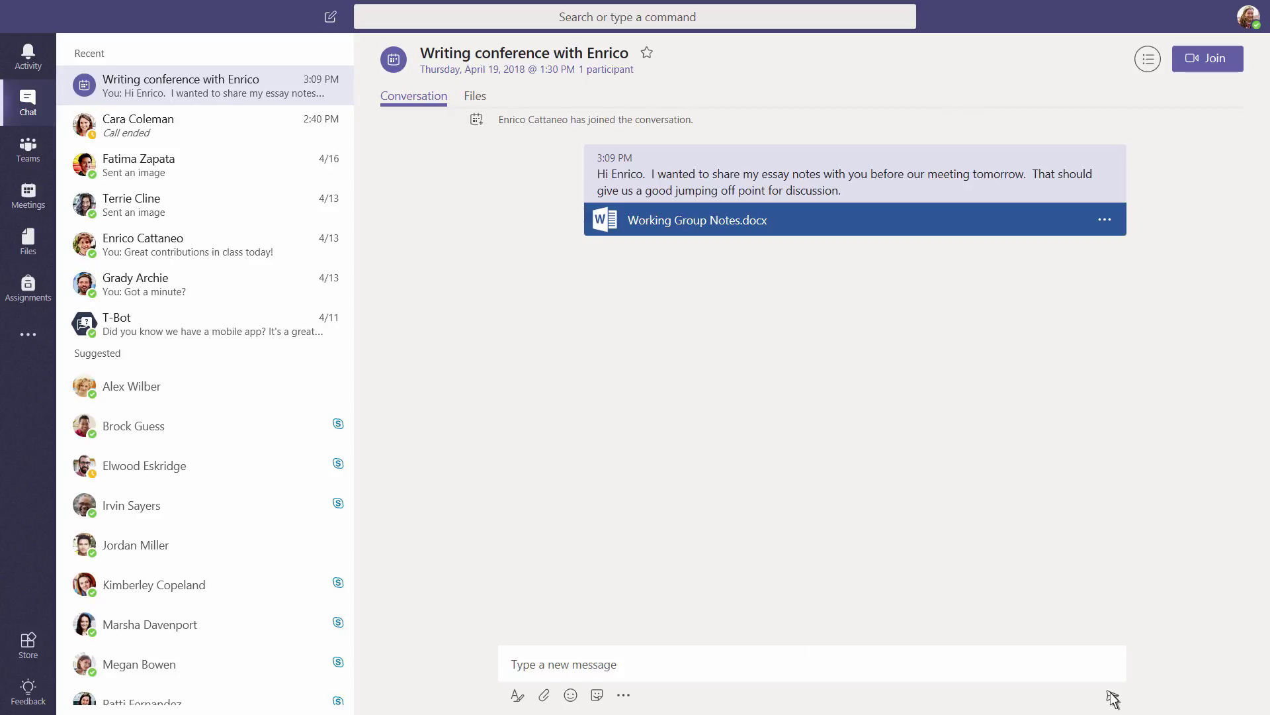
Join today's English Department Meeting from the meetings agenda.
{"action": "left_click", "coordinate": [38, 211]}
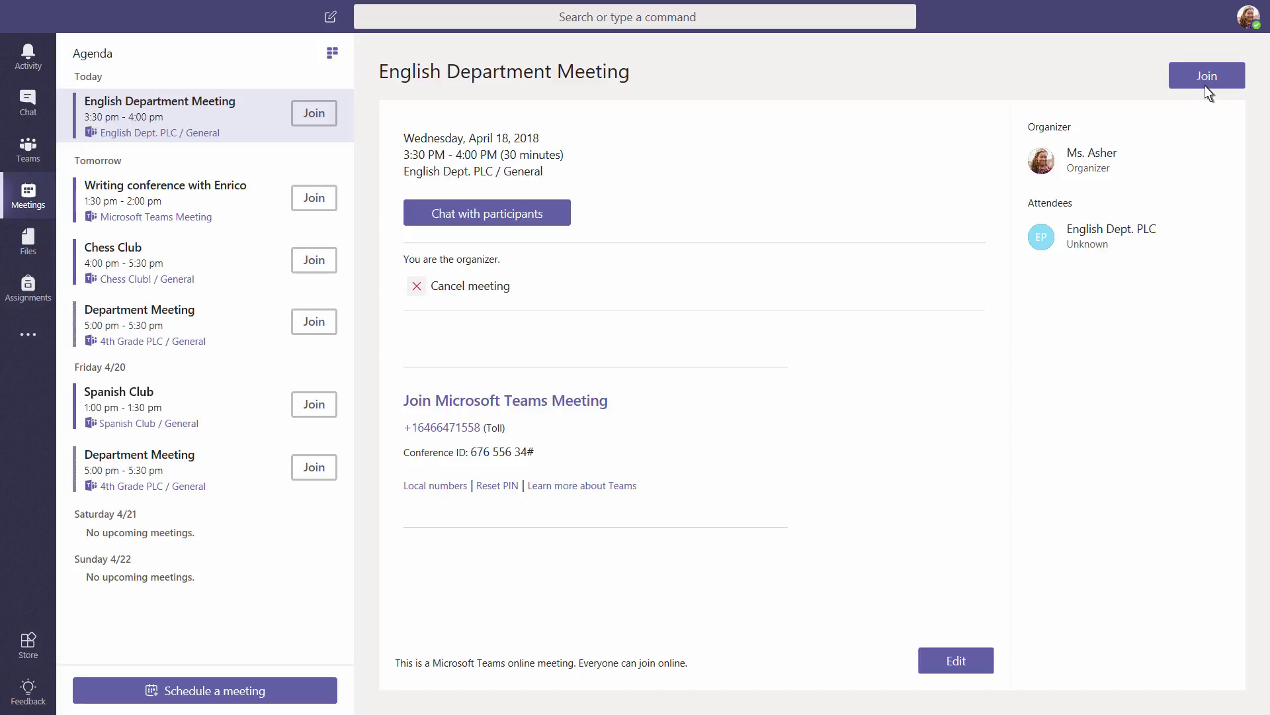
{"action": "left_click", "coordinate": [1204, 76]}
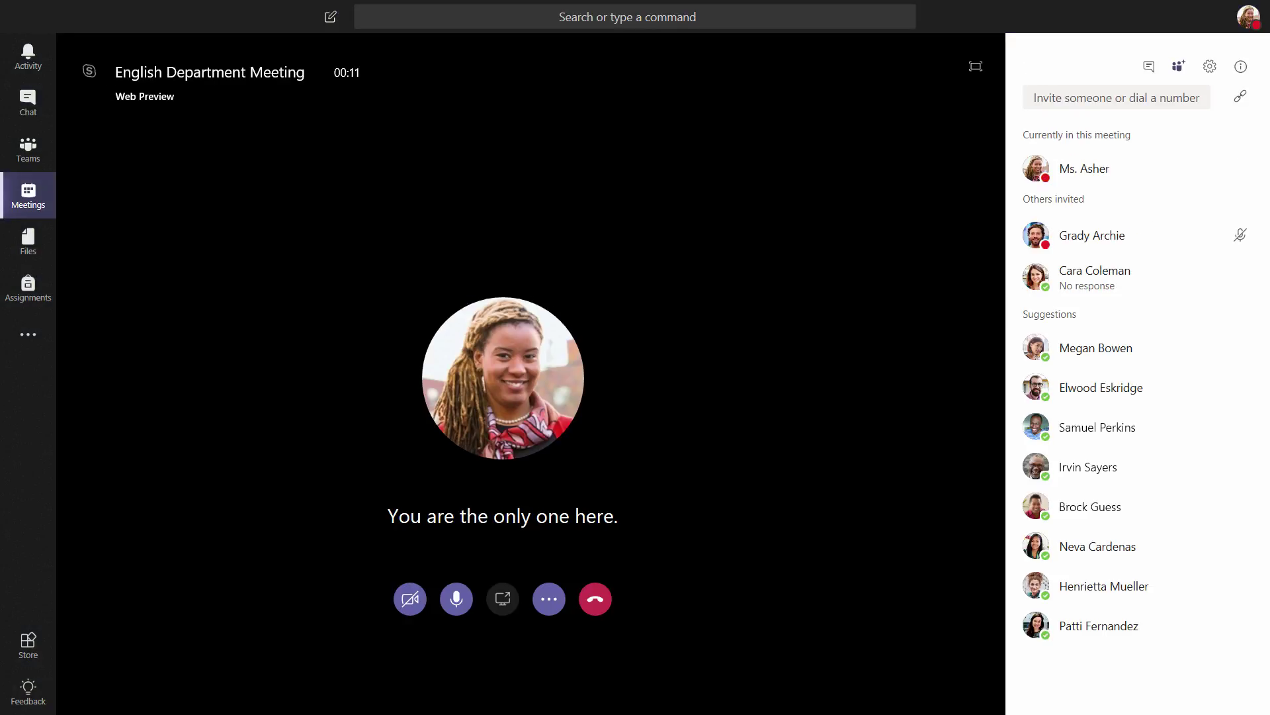